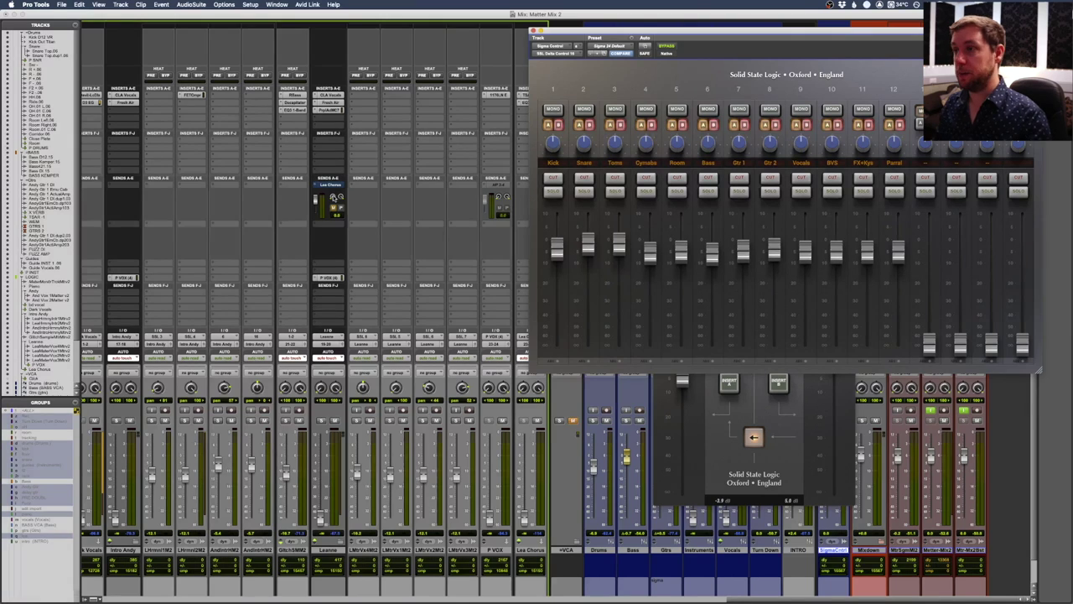
Move the 16-channel Delta Control window aside so the monitoring and mix bus plug-in windows are uncovered
left_click_drag(727, 30, 331, 109)
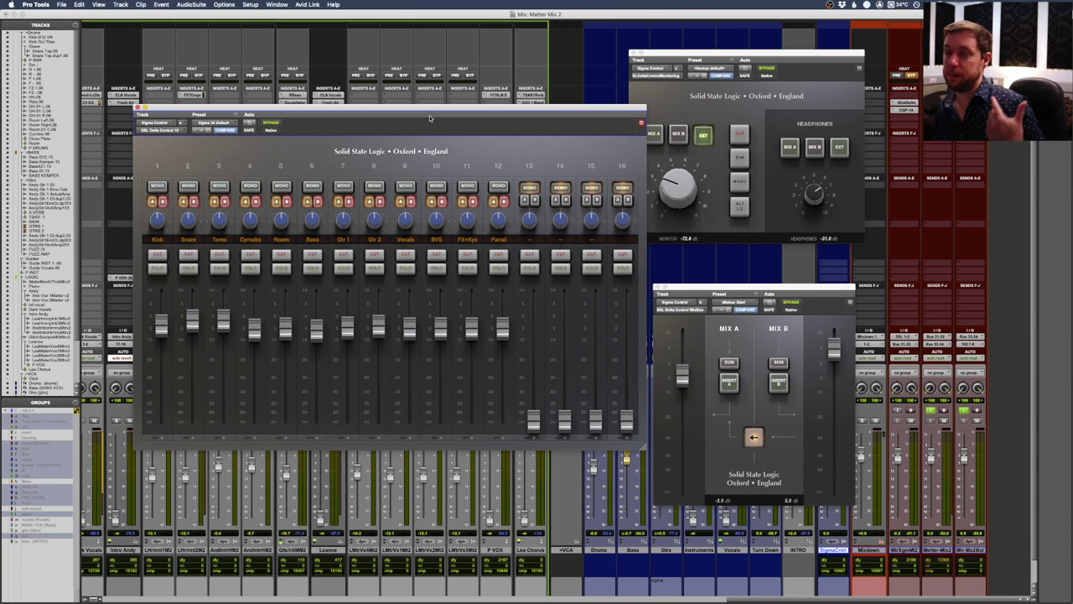
left_click_drag(430, 118, 396, 122)
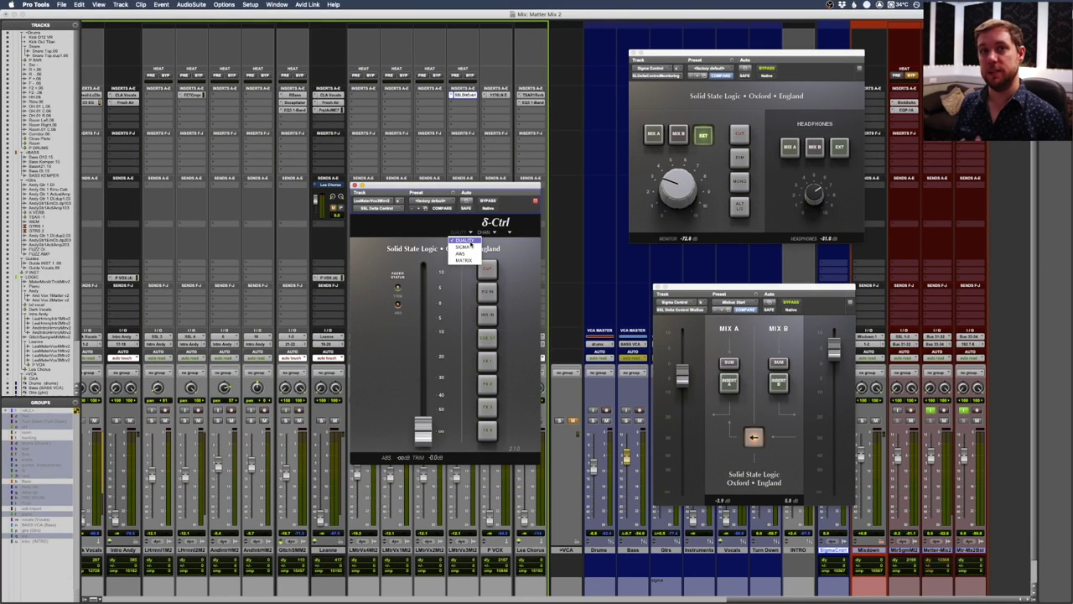
Set the console type of the single-channel δ-Ctrl plug-in to SIGMA and toggle its Cut switch on and off
left_click(471, 245)
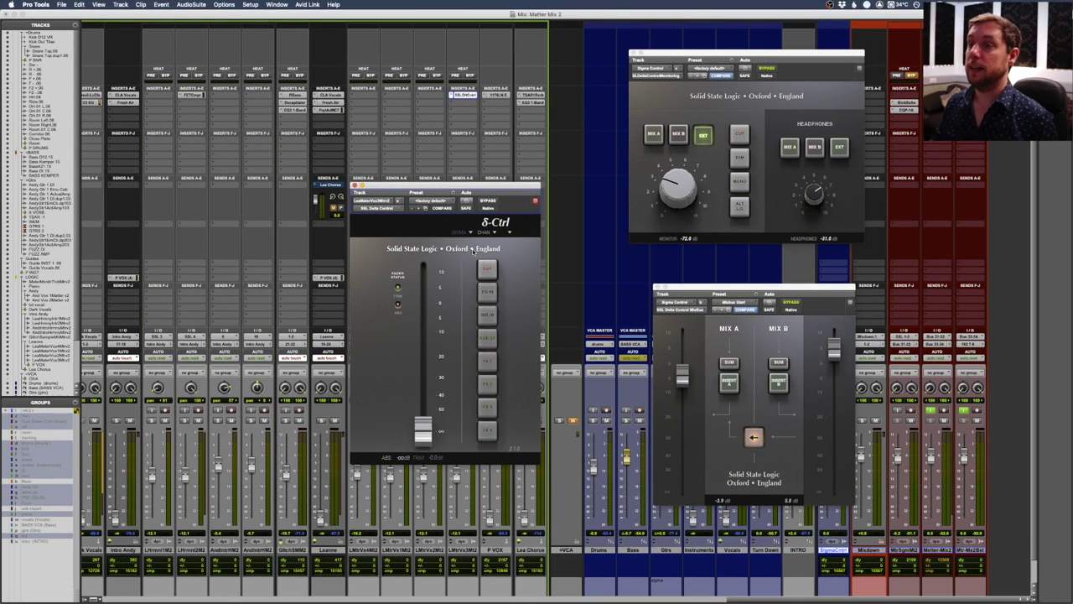
left_click(487, 270)
left_click(487, 271)
left_click(473, 249)
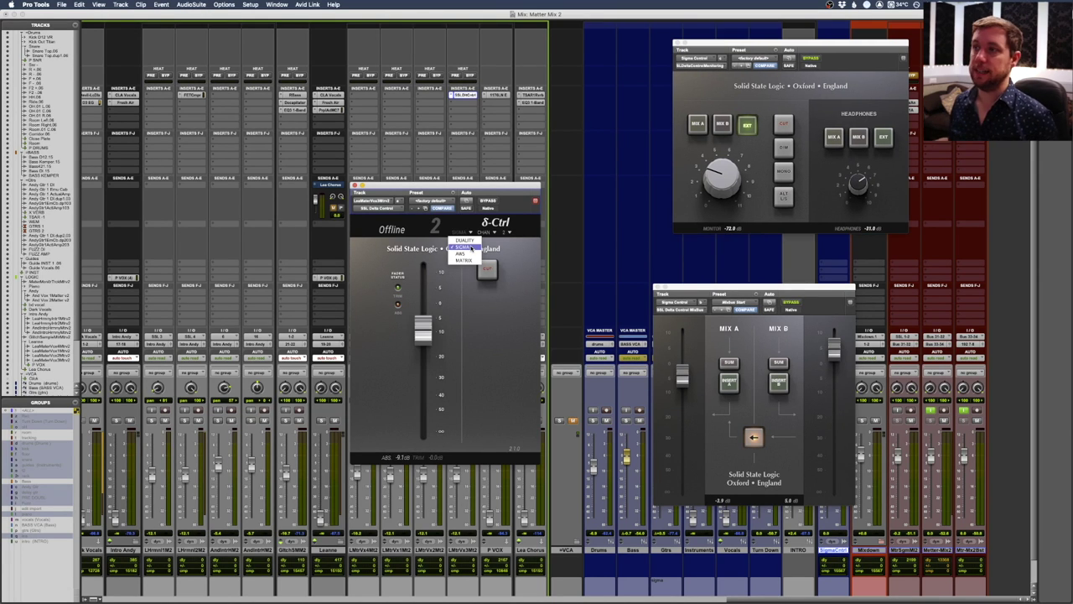
left_click(471, 249)
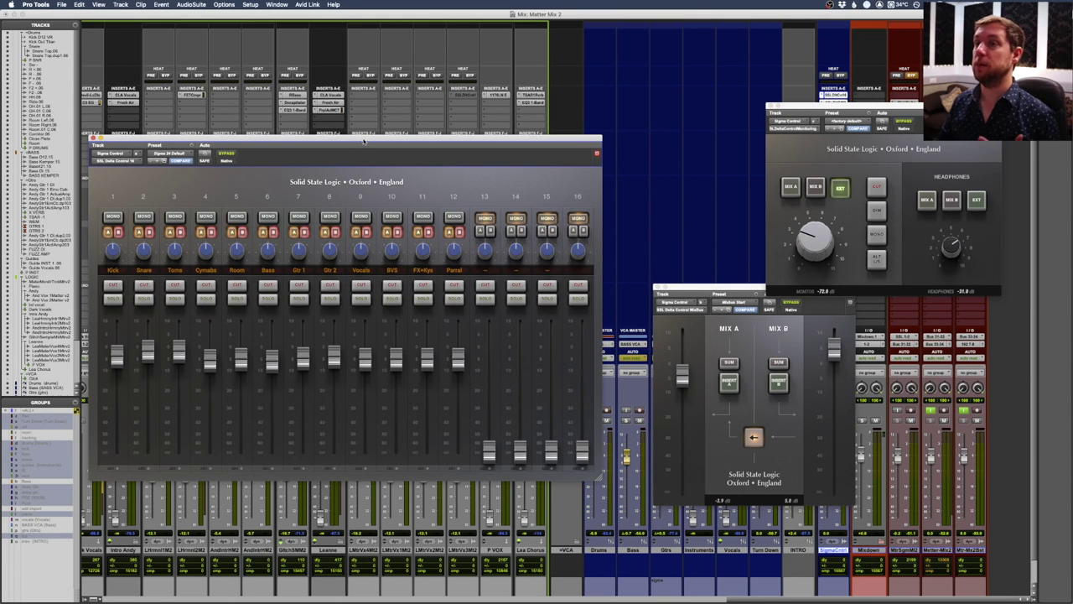
Arrange the 16-channel Delta Control window and the monitoring control window side by side
left_click_drag(364, 141, 381, 111)
left_click_drag(828, 109, 704, 99)
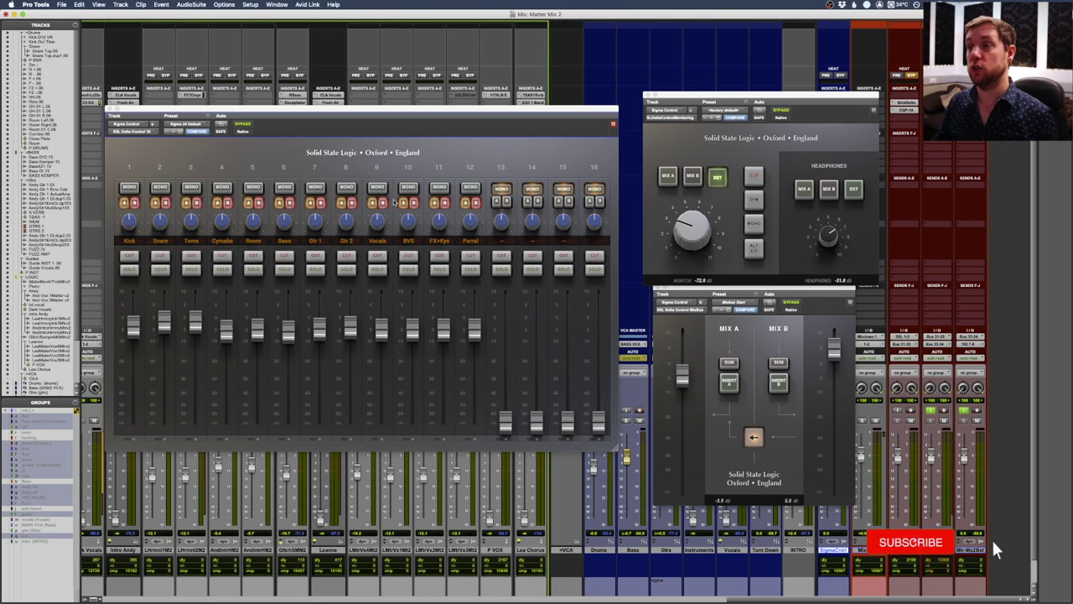
left_click_drag(400, 124, 421, 117)
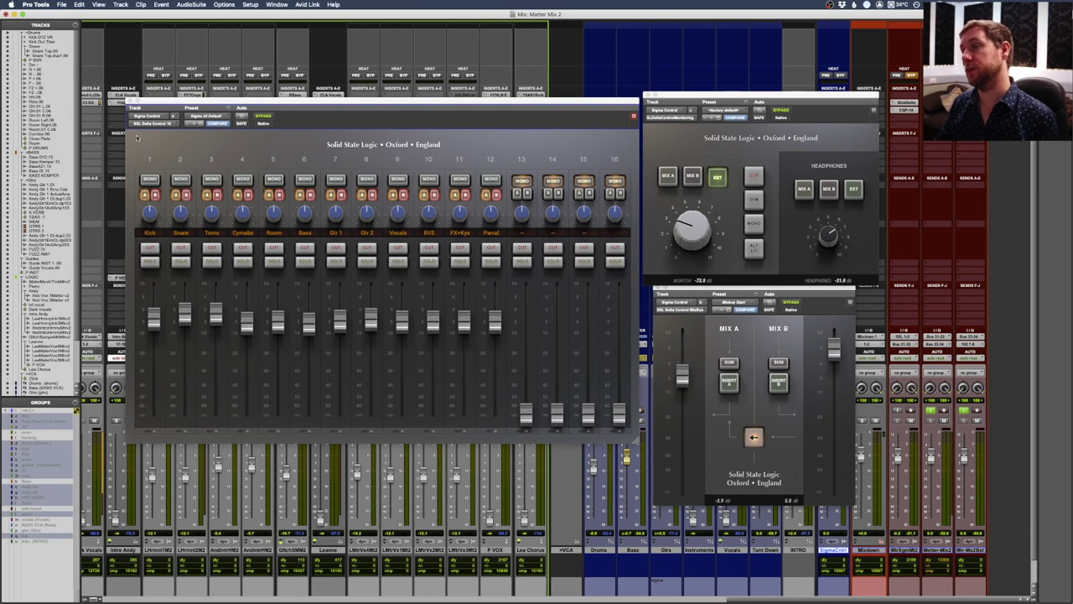
left_click_drag(332, 100, 333, 101)
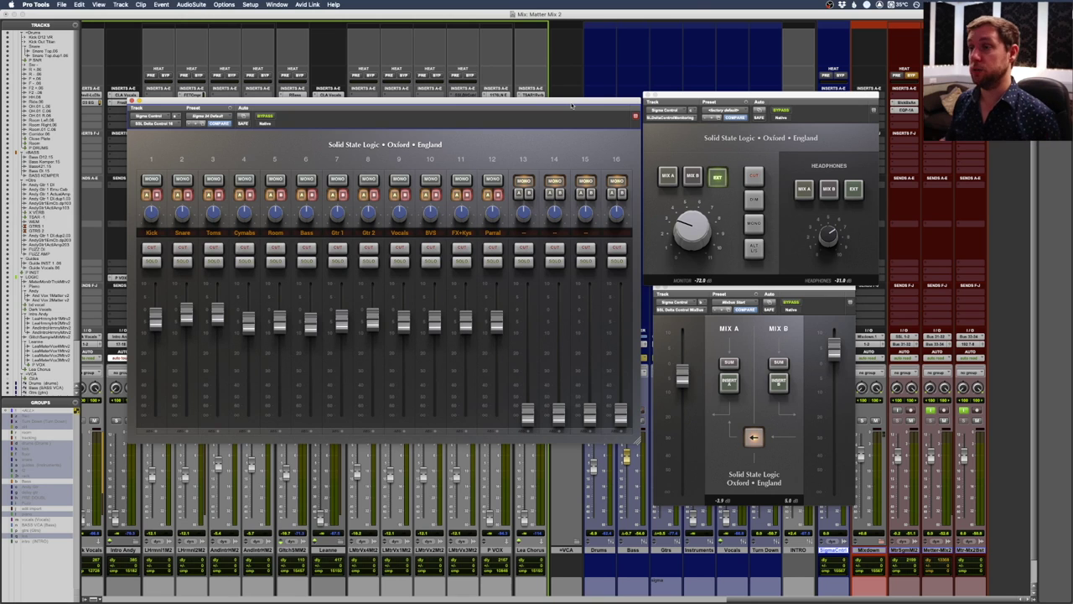
Briefly raise the channel 13 fader in the 16-channel Delta Control plug-in and return it to minimum
left_click_drag(530, 414, 528, 384)
left_click_drag(563, 427, 528, 412)
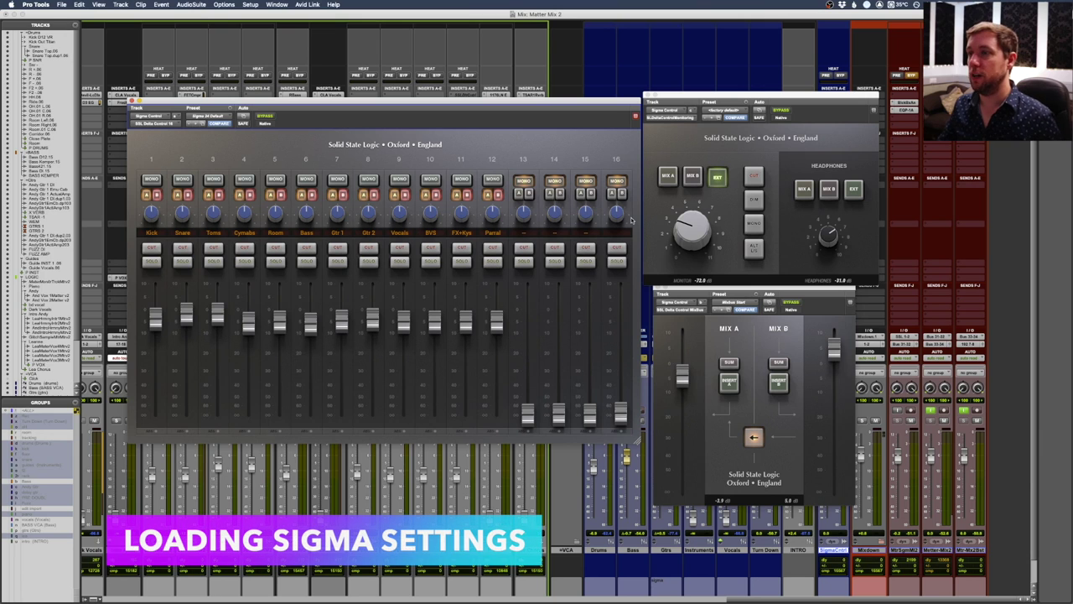
Switch to Sigma Remote Control, load the JC Default.xml settings file, and return to Pro Tools
key("super+Tab")
key("super+Tab")
key("super+Tab")
key("super+Tab")
key("super+shift+Tab")
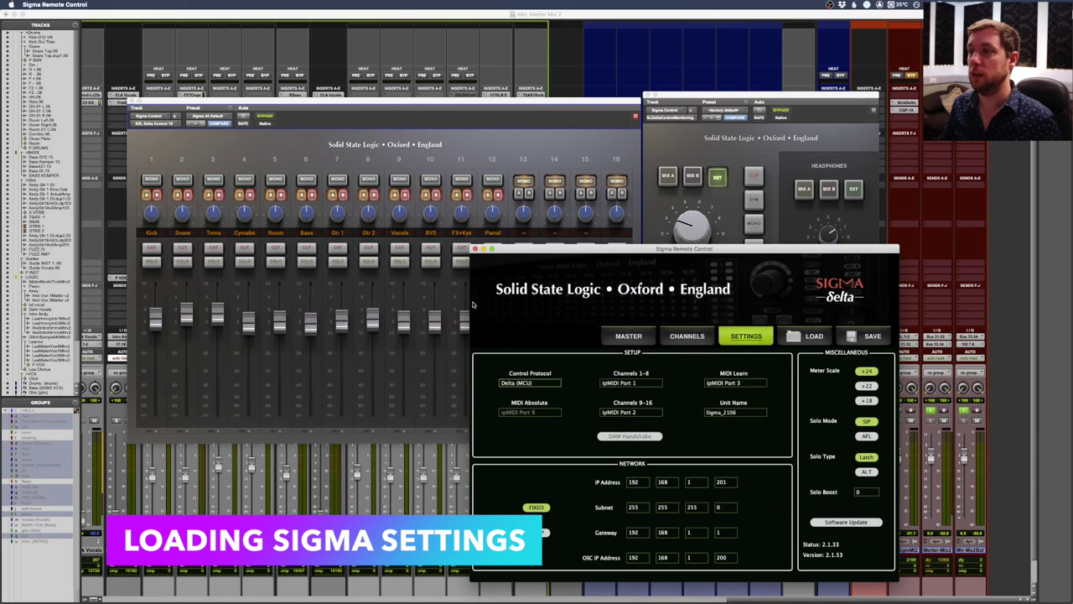
left_click(812, 335)
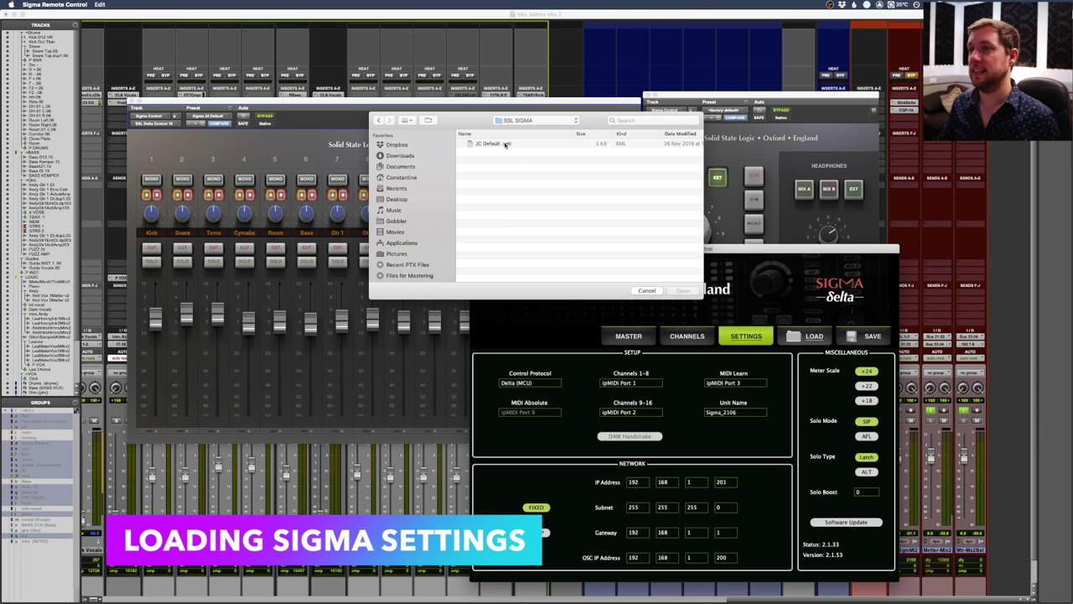
left_click(507, 145)
left_click(683, 290)
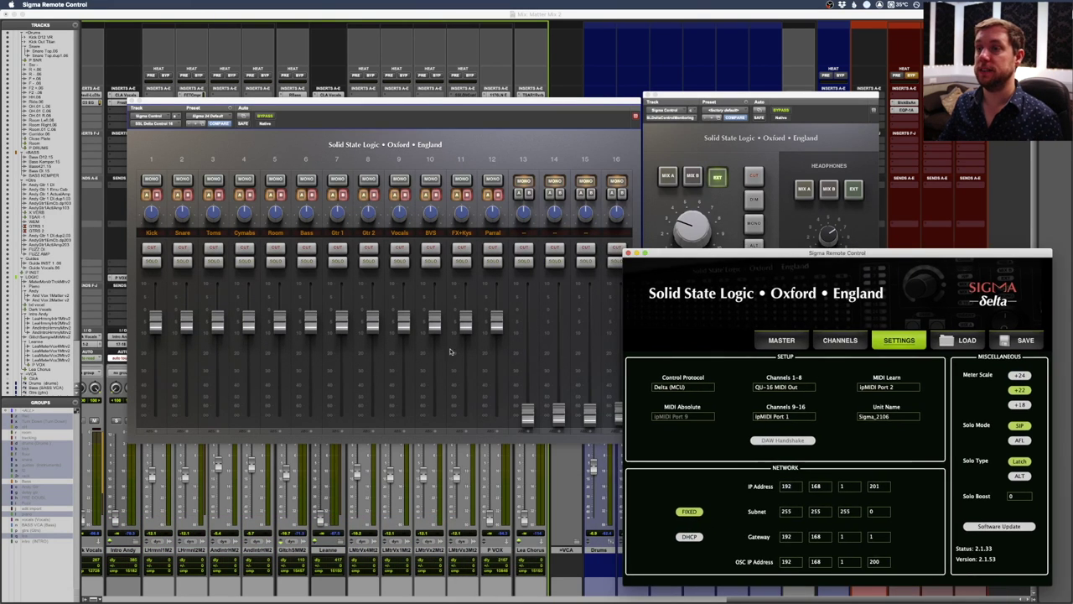
key("super+h")
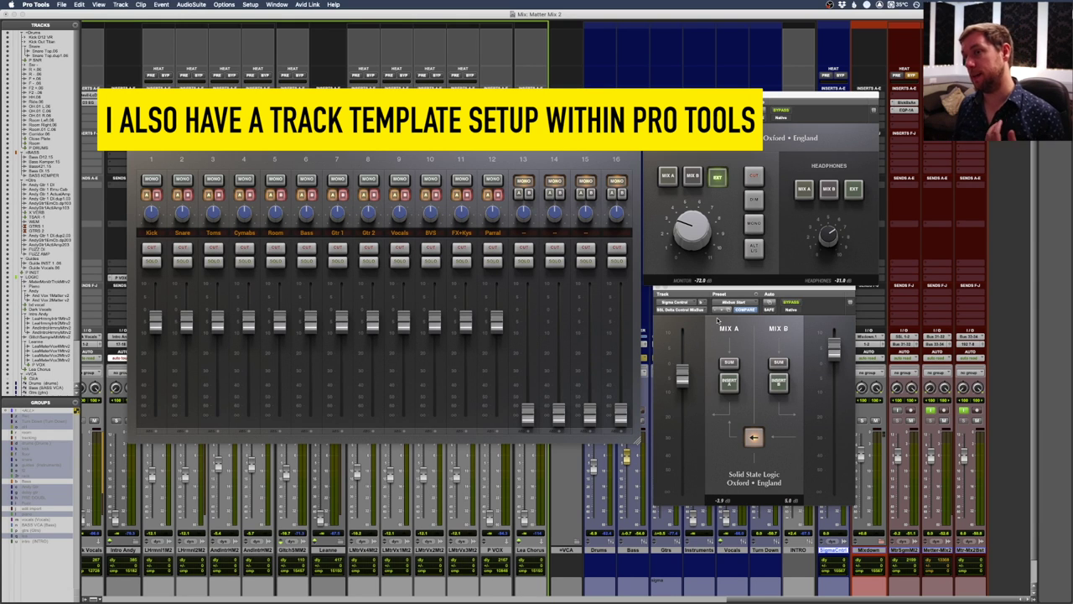
Raise the Kick and Snare faders slightly in the 16-channel plug-in and turn on EXT as the monitor source
left_click_drag(155, 324, 186, 320)
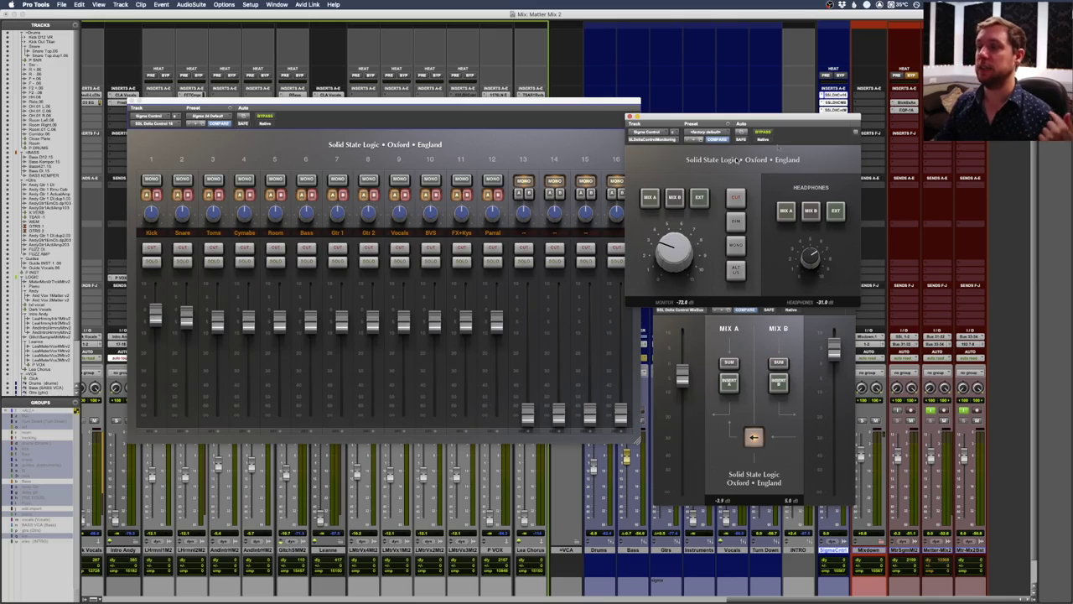
left_click(699, 198)
Select the three red mix print tracks and close all open plug-in windows
left_click(914, 551)
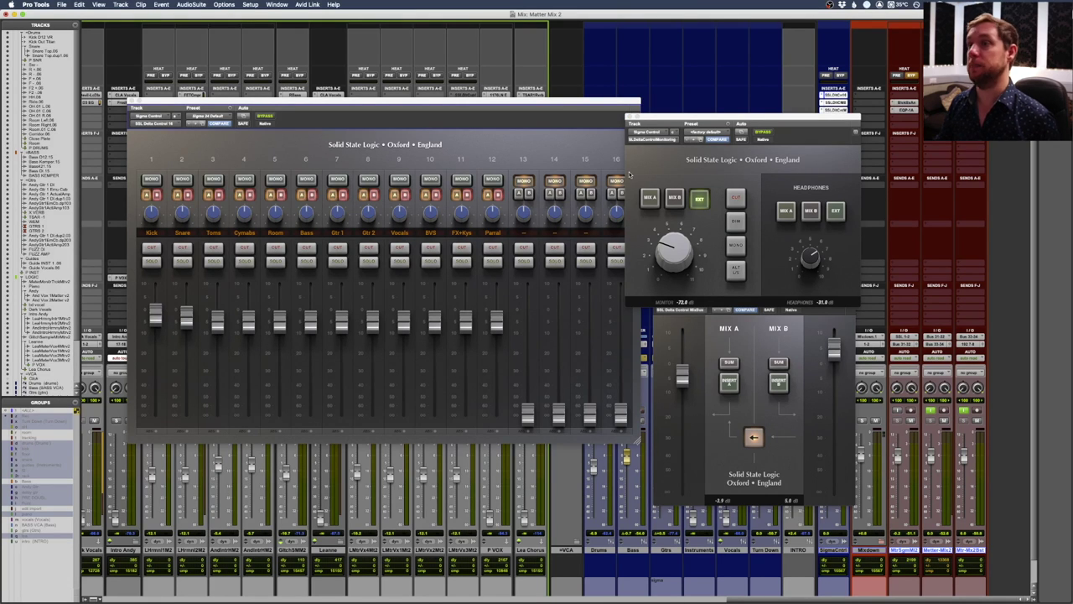
key("ctrl+alt+super+w")
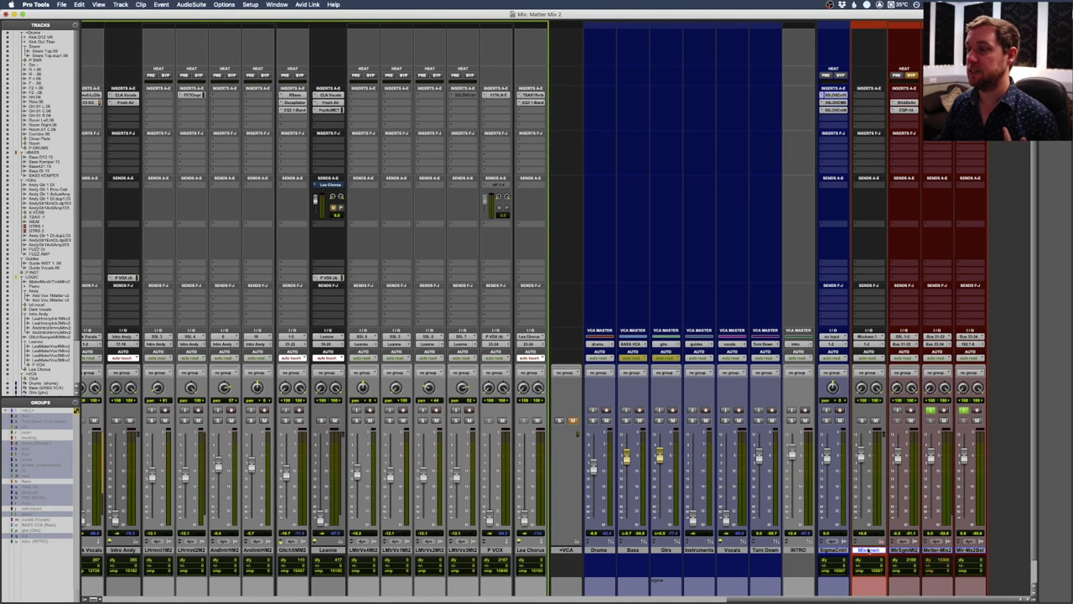
Make the Mixdown folder and its mix print tracks inactive, and make them active again
left_click(872, 551)
left_click(893, 579)
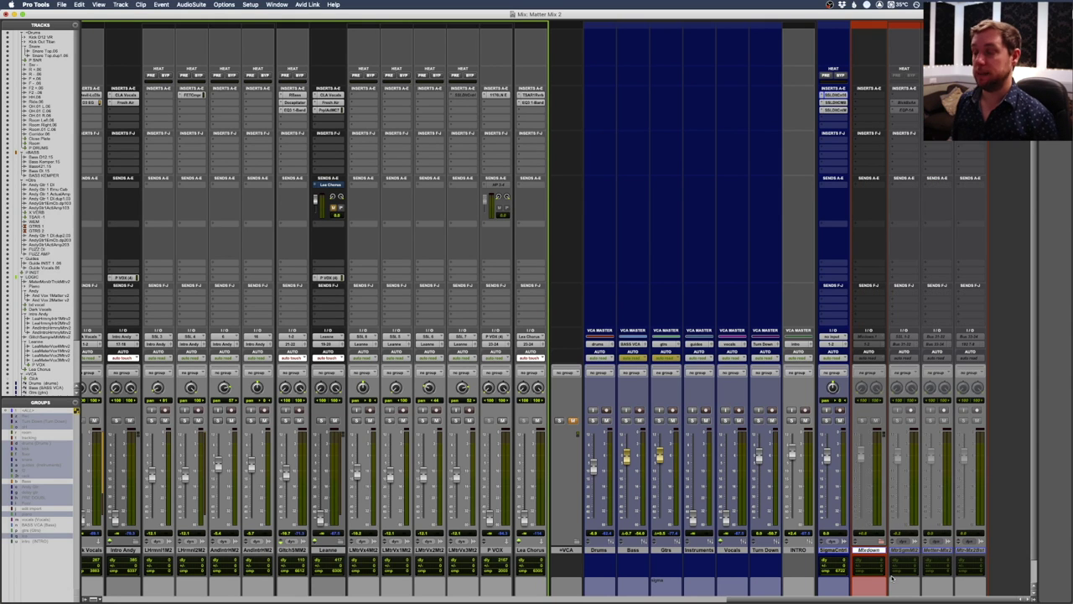
left_click(872, 550)
left_click(909, 569)
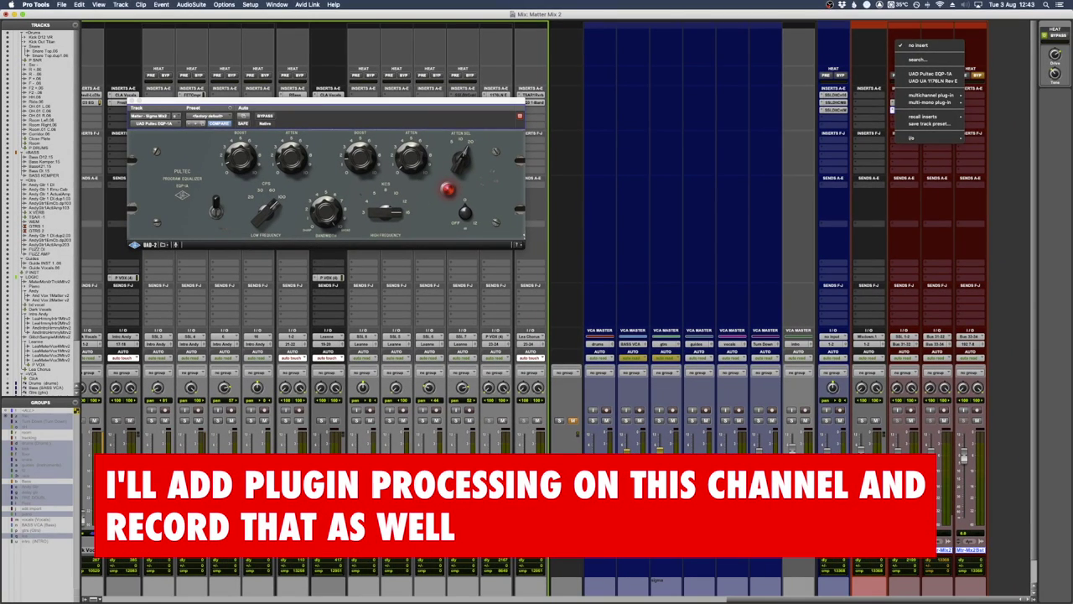
Examine the EQP-1A and Black Box HG-2 inserts on the Sigma mix track and the Weiss MM-1 on the Mix 2 track
left_click(926, 74)
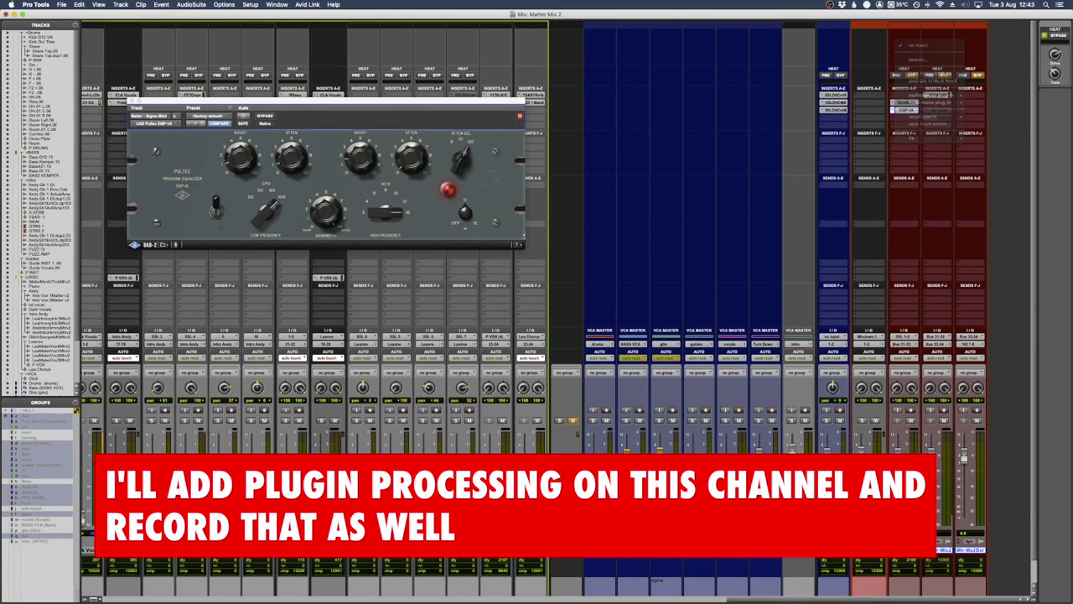
left_click(907, 108)
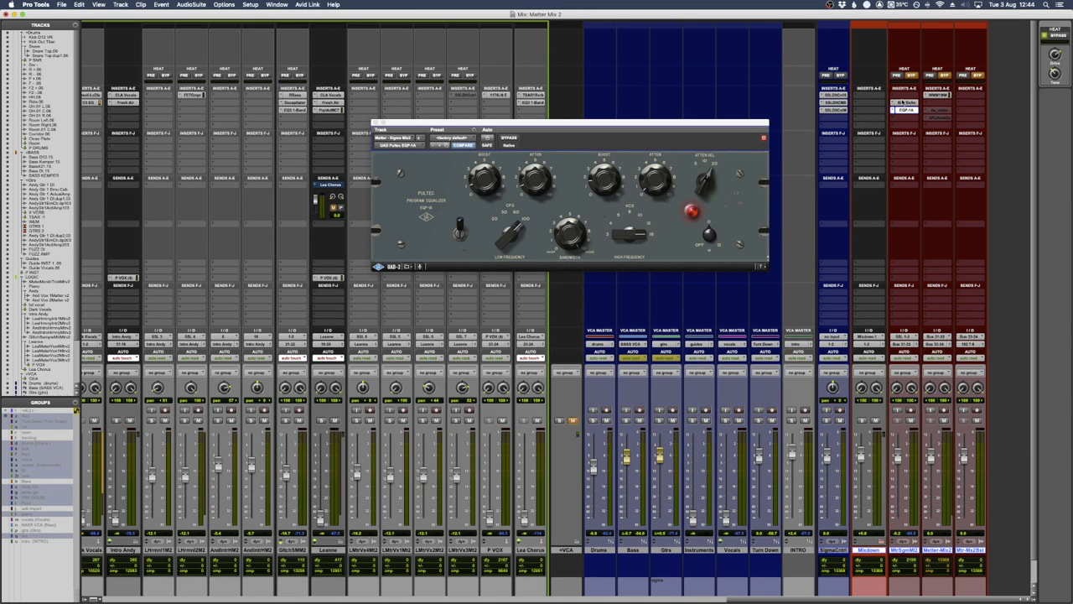
left_click(904, 103)
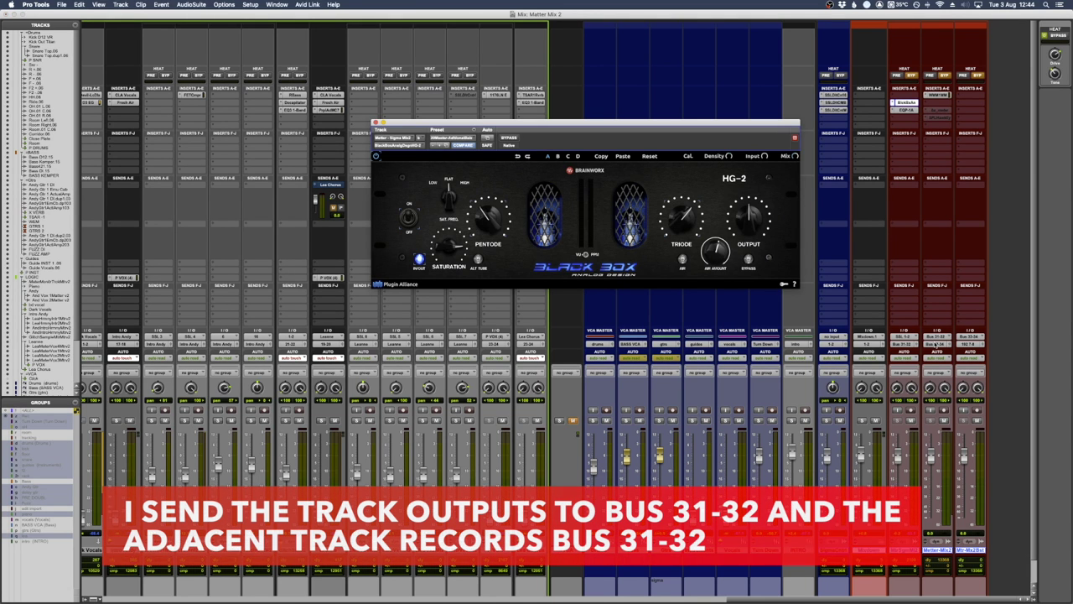
left_click(940, 96)
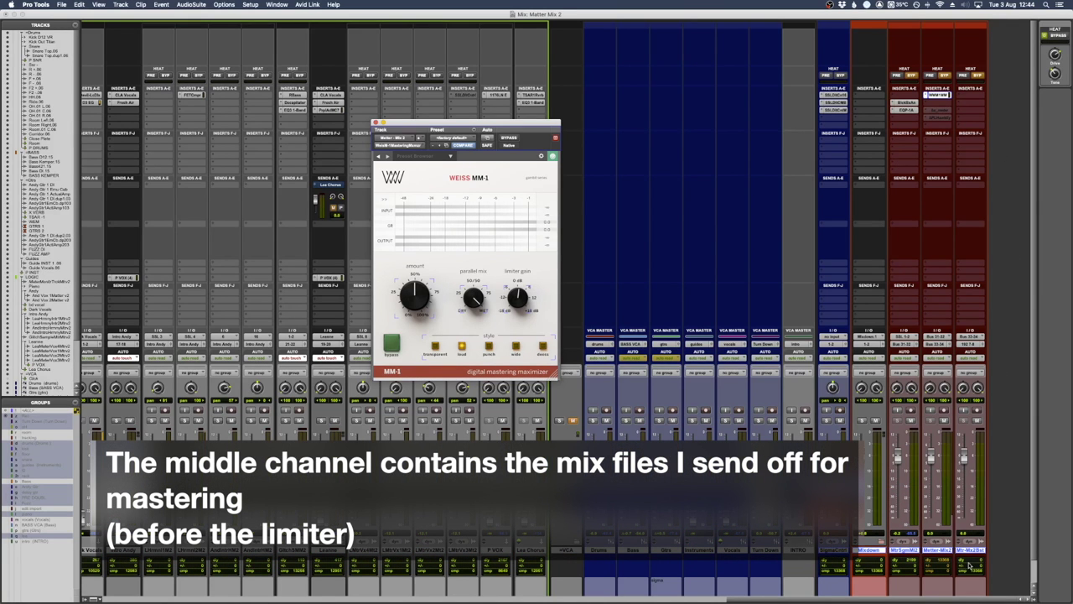
Open the naming dialogs of the mix print tracks to check their full track names
double_click(902, 550)
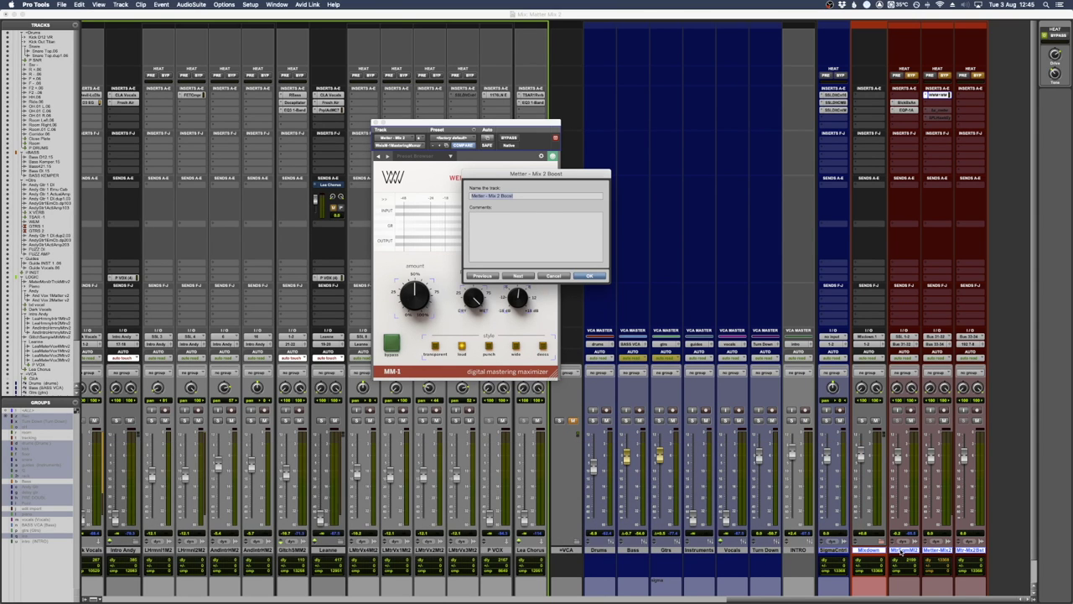
double_click(941, 554)
key("super+Left")
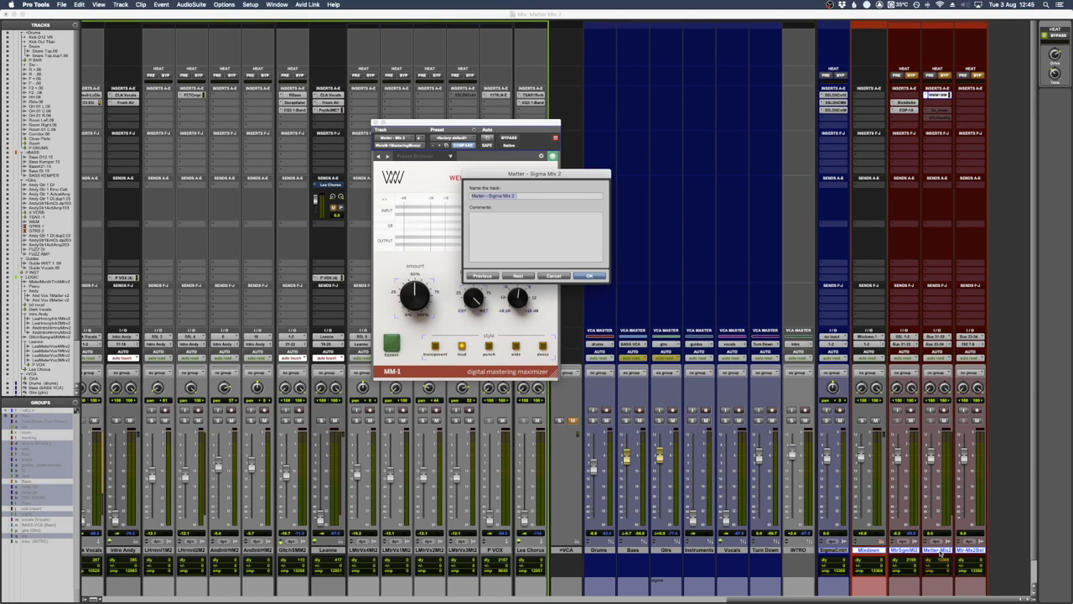